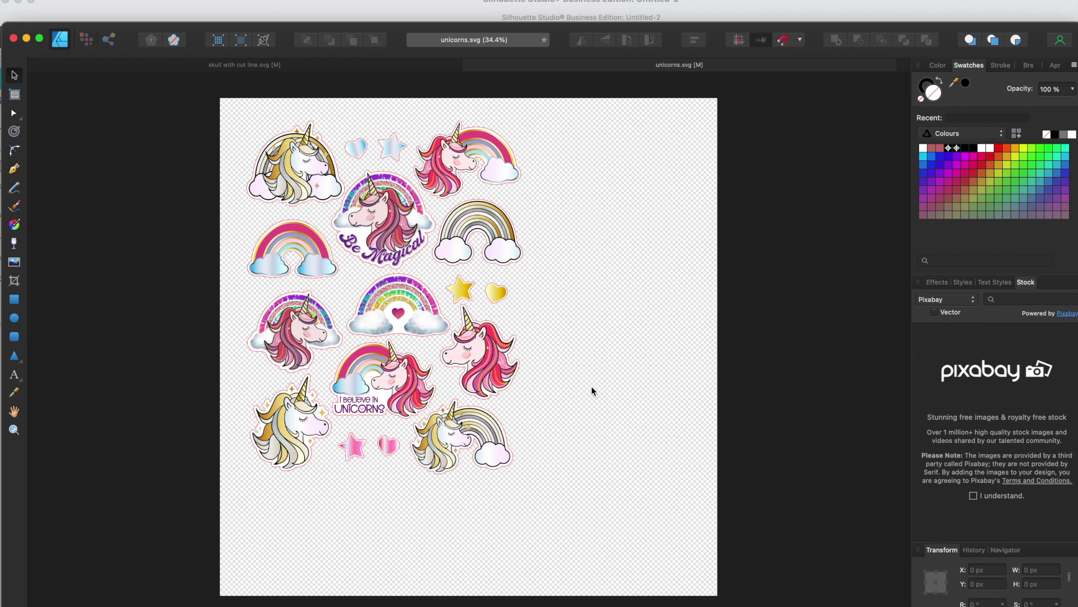
Select and deselect the unicorn sticker artwork, then bring up the View menu
left_click(514, 460)
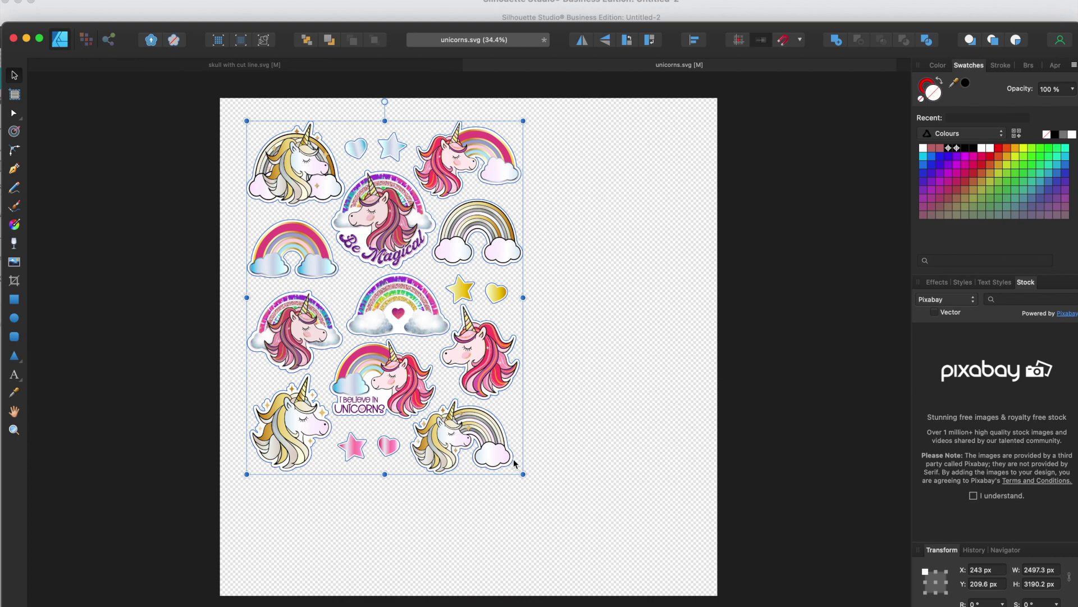
left_click(572, 452)
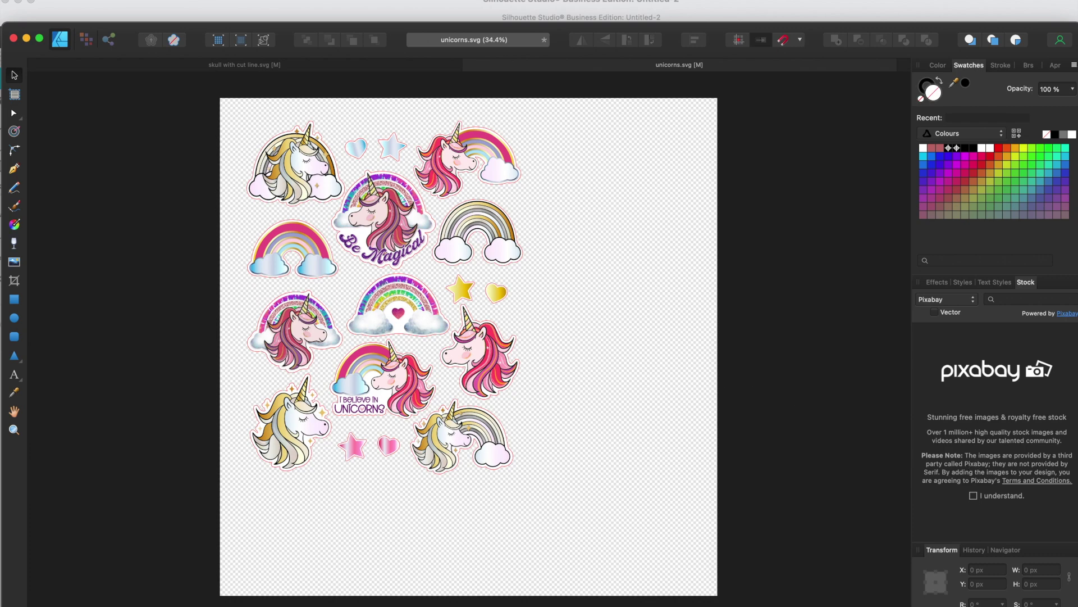
left_click(259, 1)
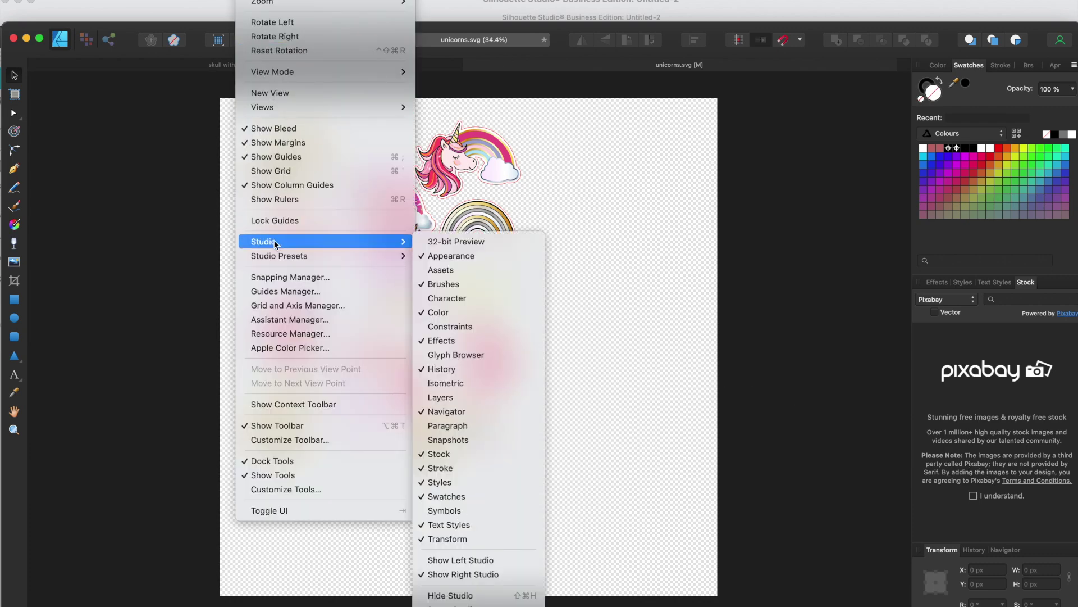
mouse_move(324, 241)
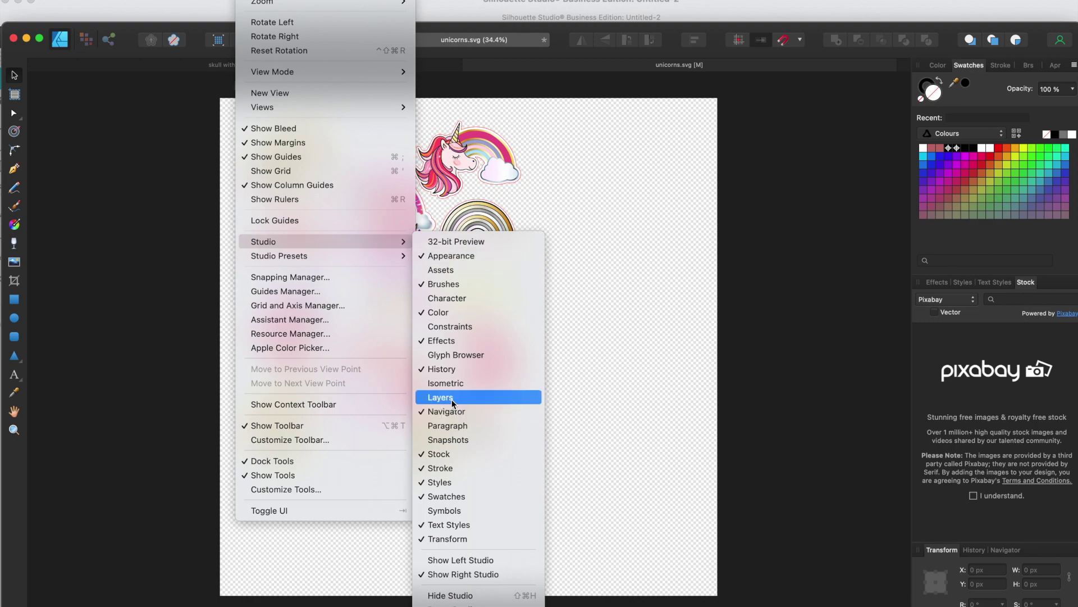
Show the Layers panel from View > Studio and collapse the sticker sheet's top layer
left_click(442, 397)
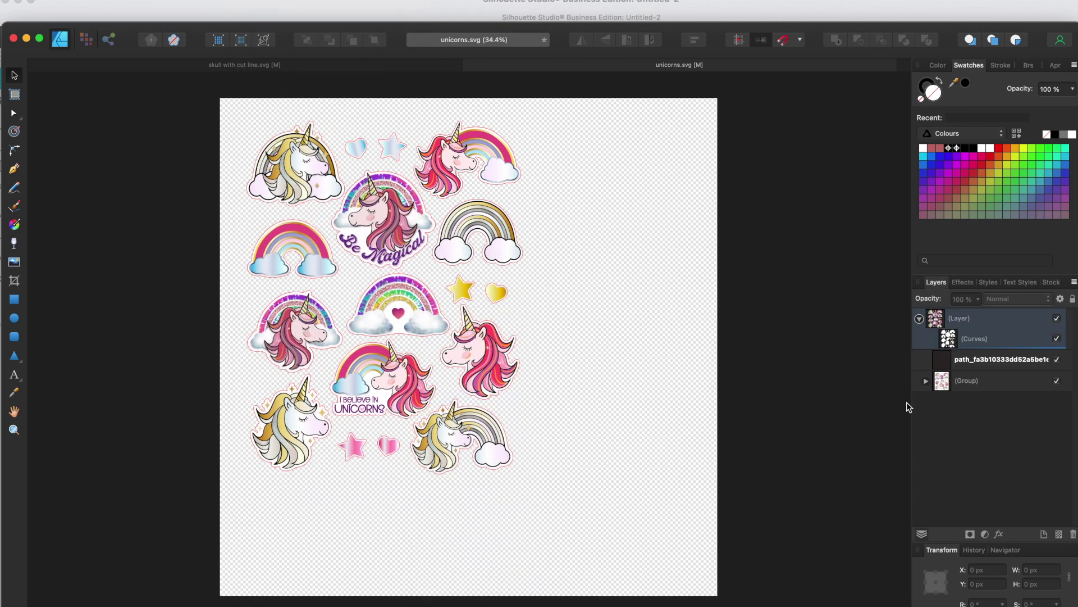
left_click(919, 318)
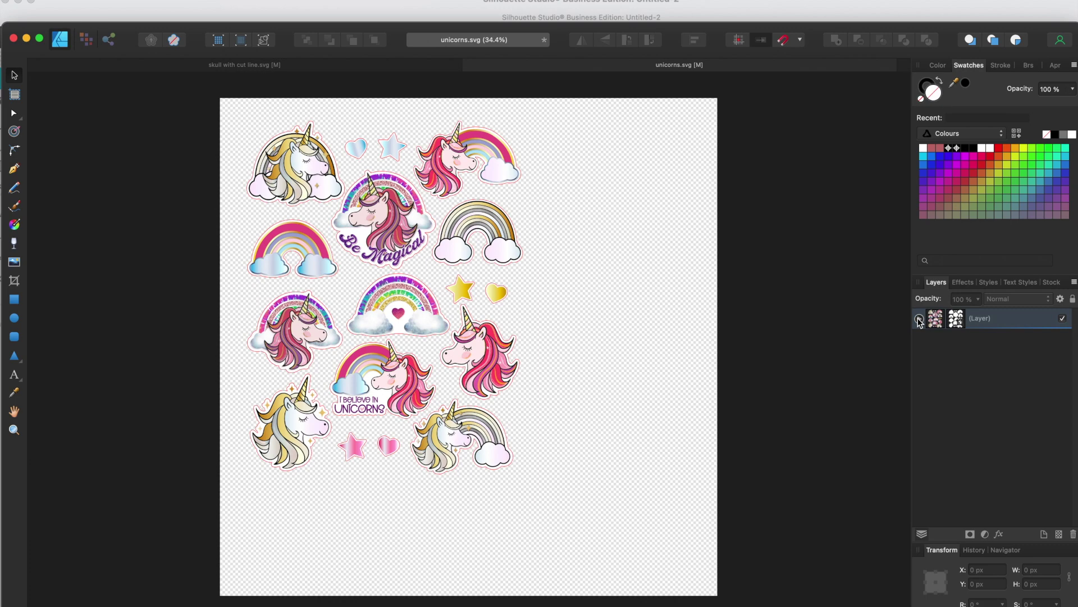
Expand the layer, select the cut path, and load the VW Roland Cut Contour Line palette
left_click(920, 319)
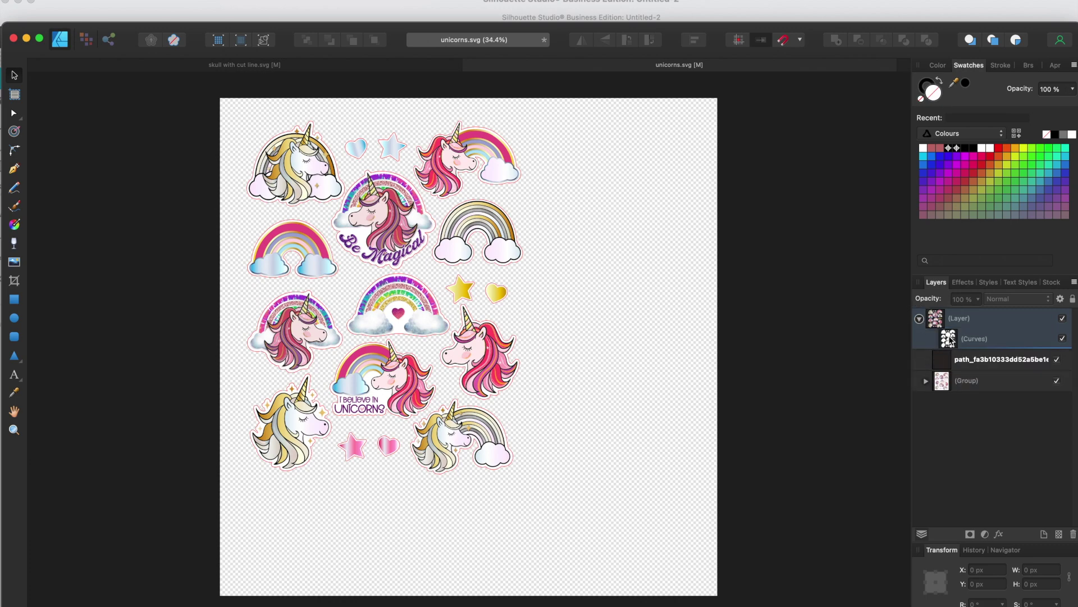
left_click(970, 359)
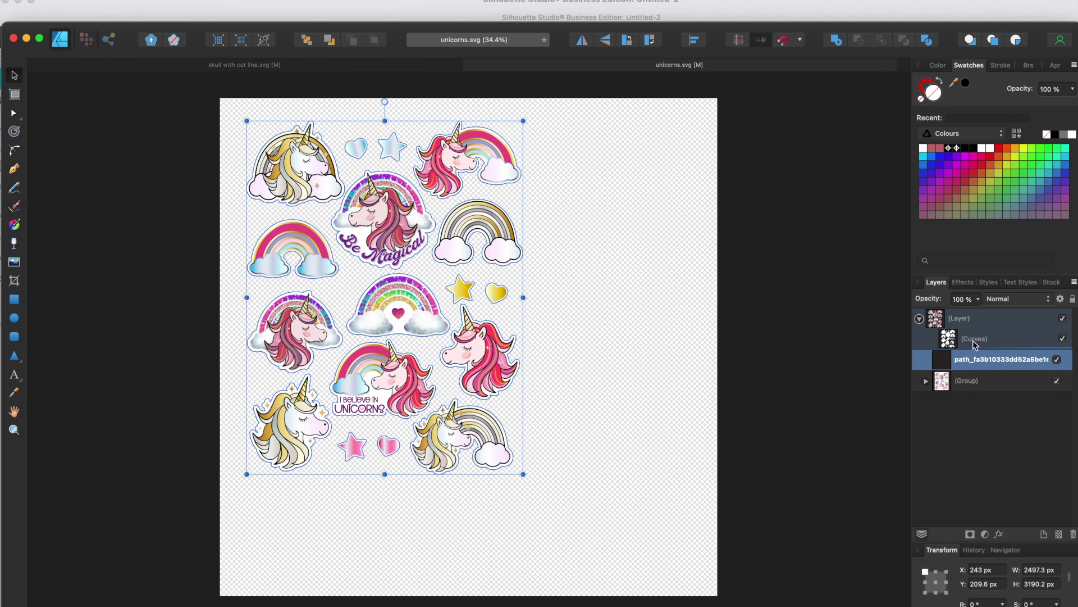
left_click(959, 137)
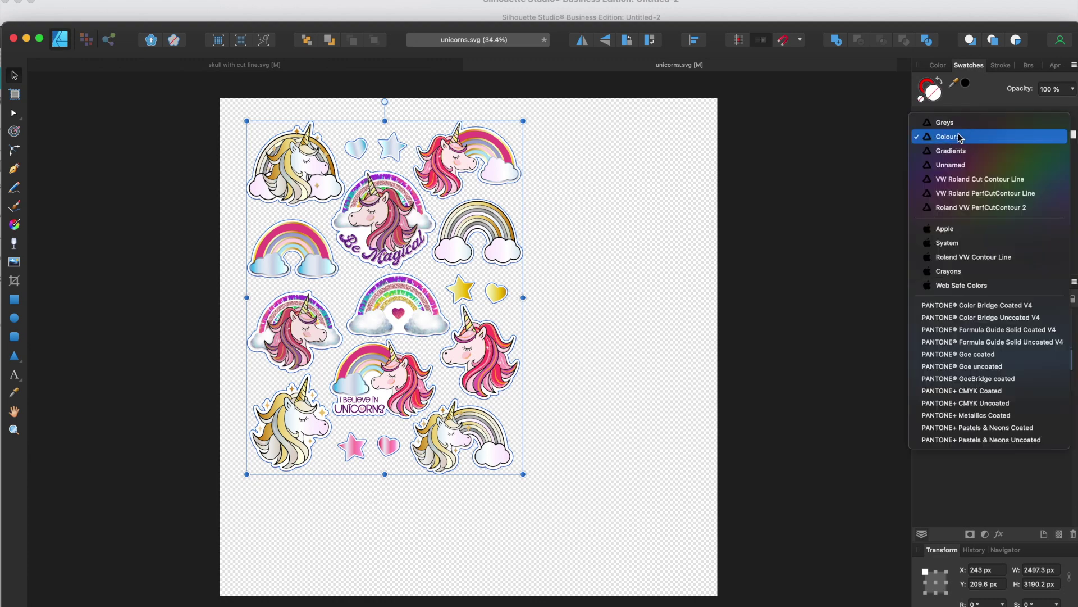
left_click(981, 179)
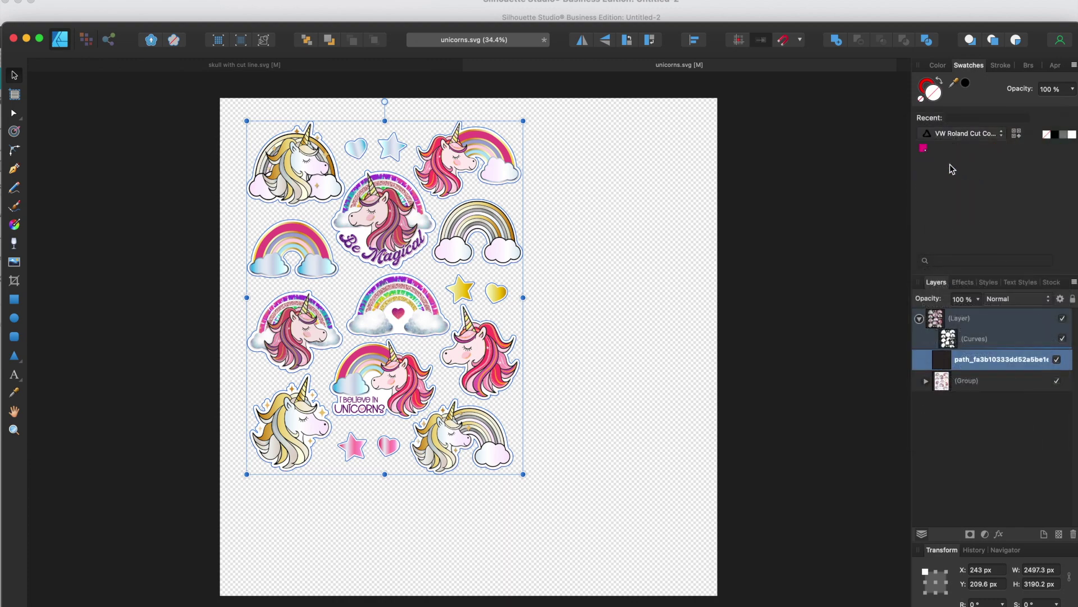
Fill the cut path with the cut-contour pink, then change its fill to None
left_click(924, 151)
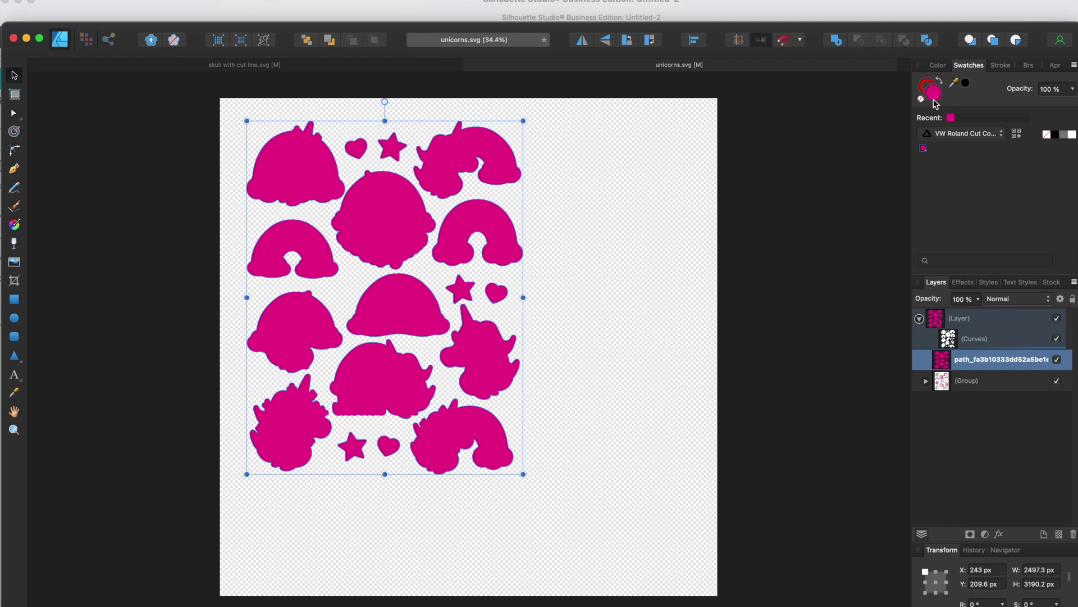
left_click(1047, 137)
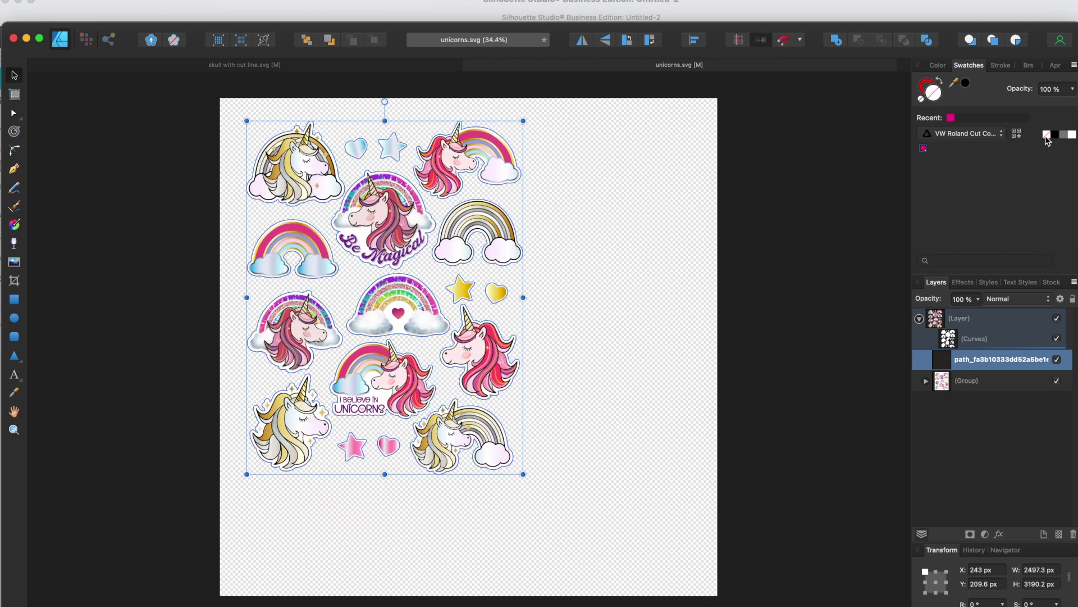
Give the cut path a pink cut-contour stroke from Recent swatches, then deselect it
left_click(931, 83)
left_click(930, 86)
left_click(950, 120)
left_click(667, 283)
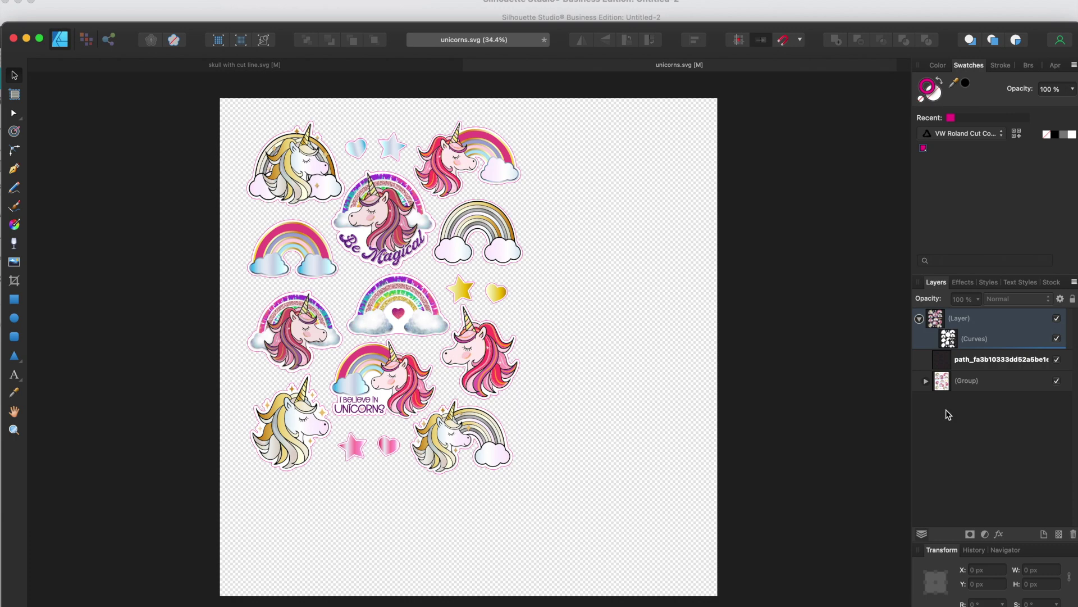
Export the sheet as PDF (for print), named 'unicorns with versaworks' in Downloads
left_click(118, 2)
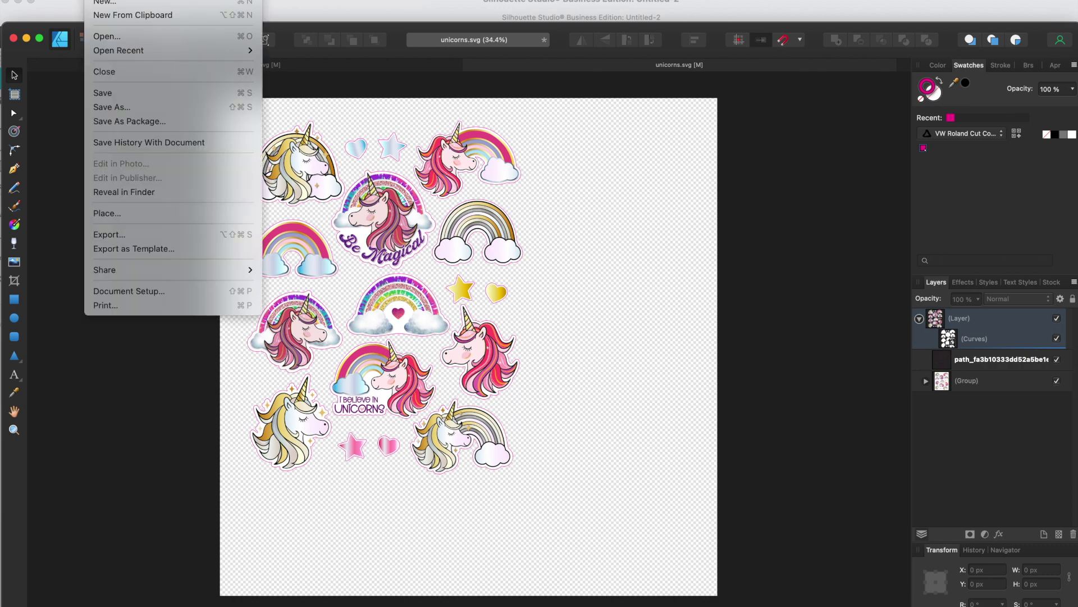
left_click(100, 235)
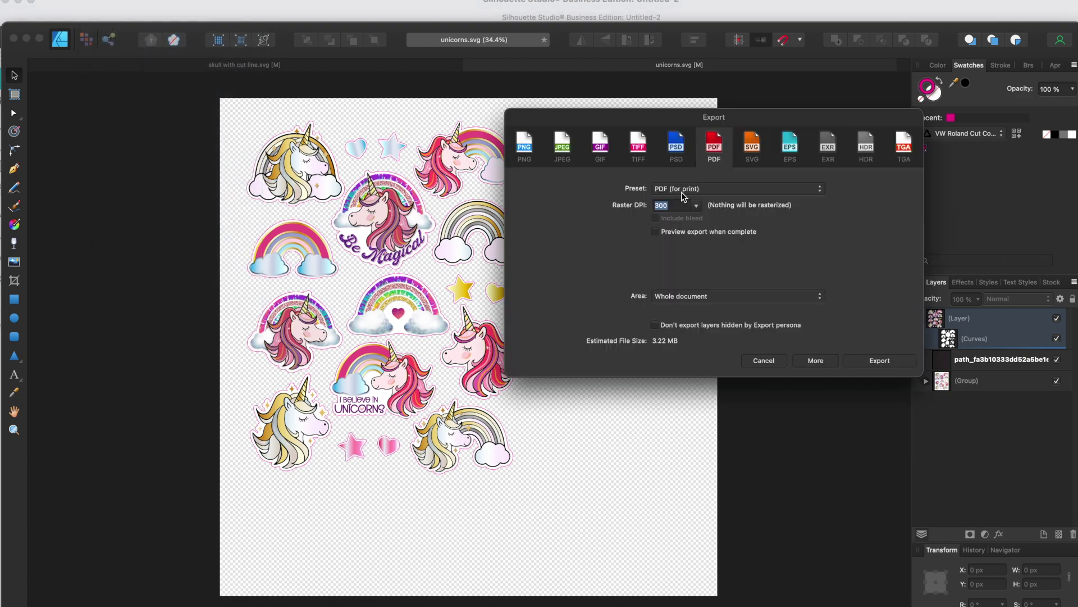
left_click(880, 361)
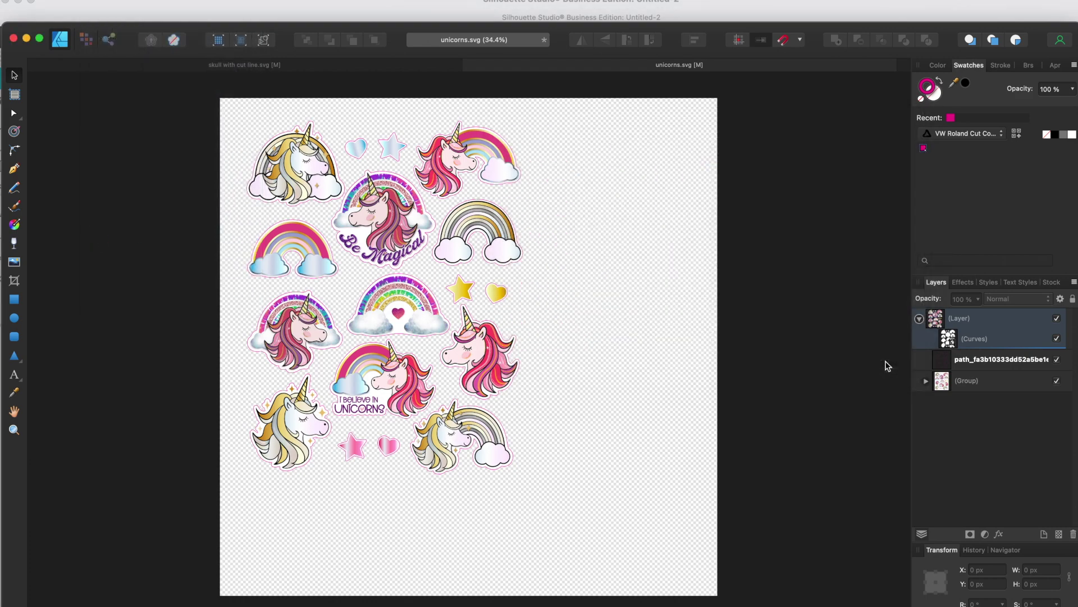
key("Right")
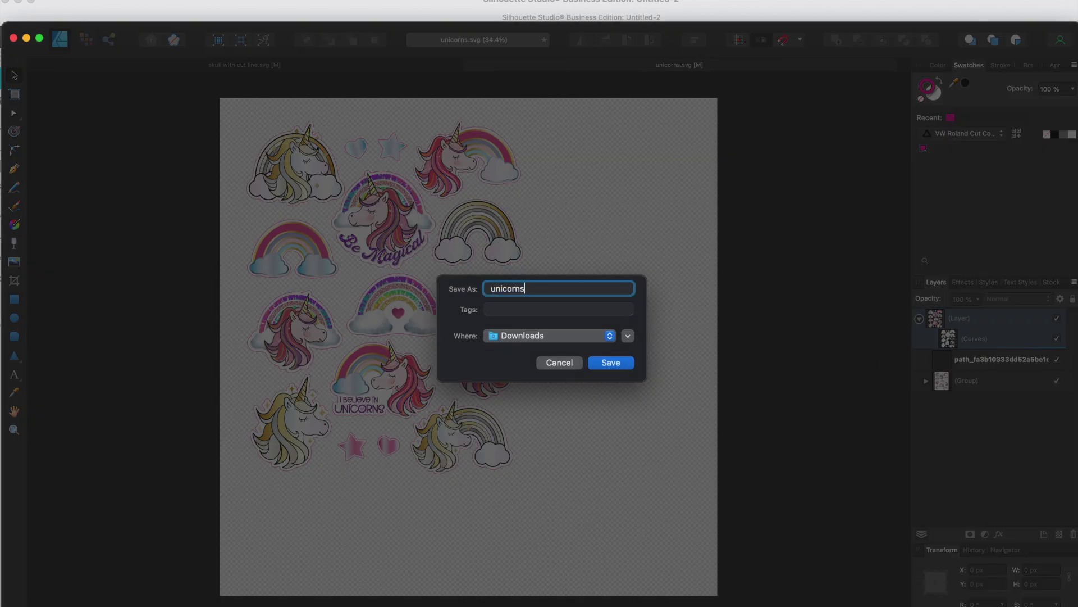
type(" with vers")
type("awa")
key("BackSpace")
type("orks")
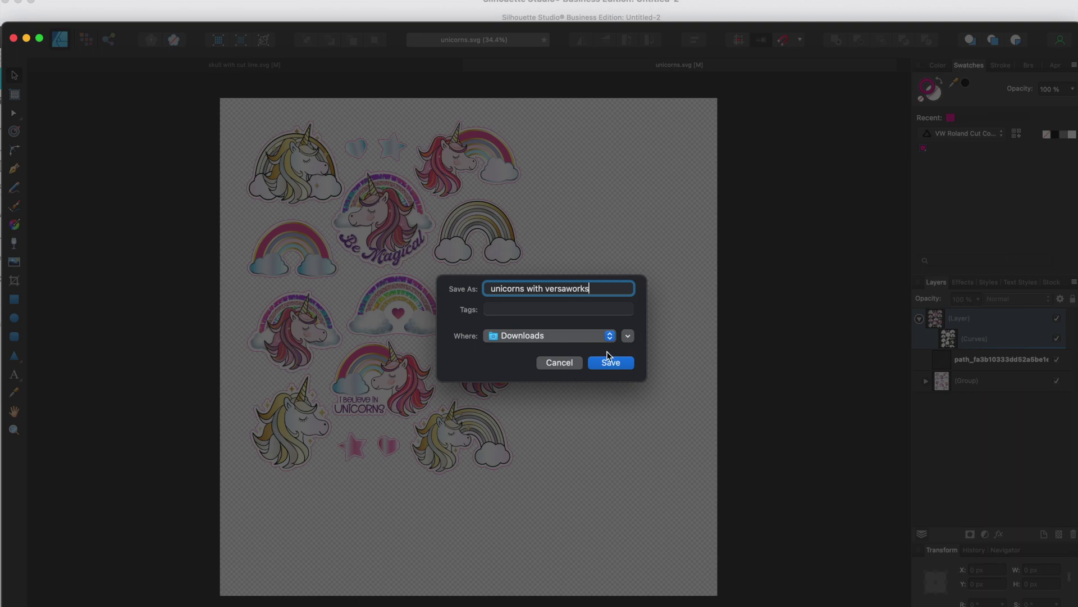